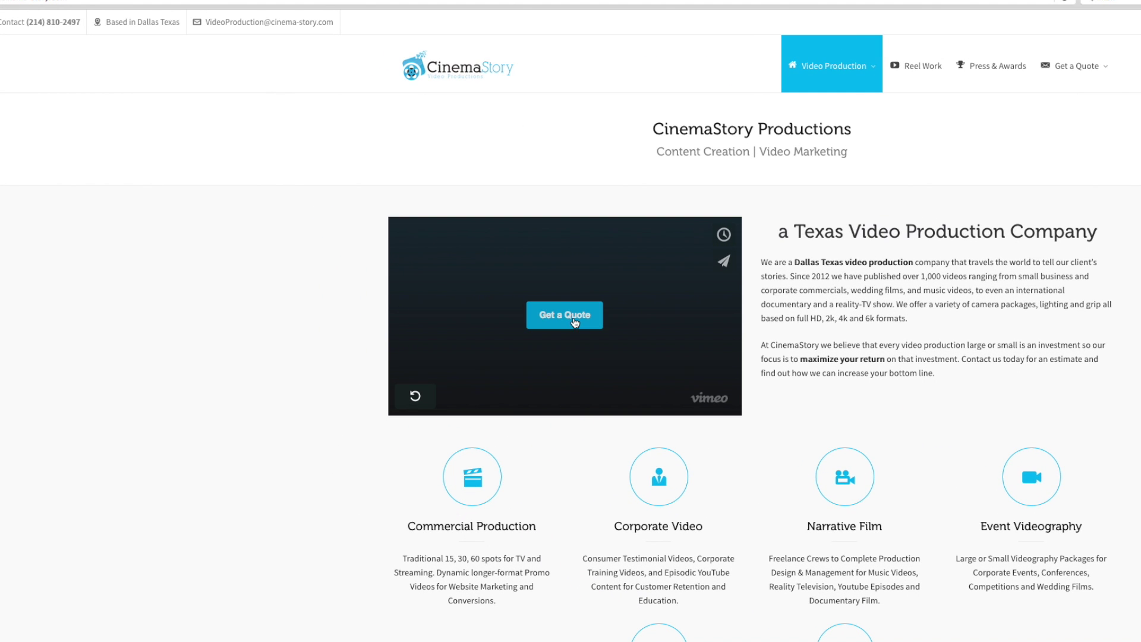
Open CinemaStory's quote request form from the end-screen 'Get a Quote' button and start on Goals
left_click(574, 321)
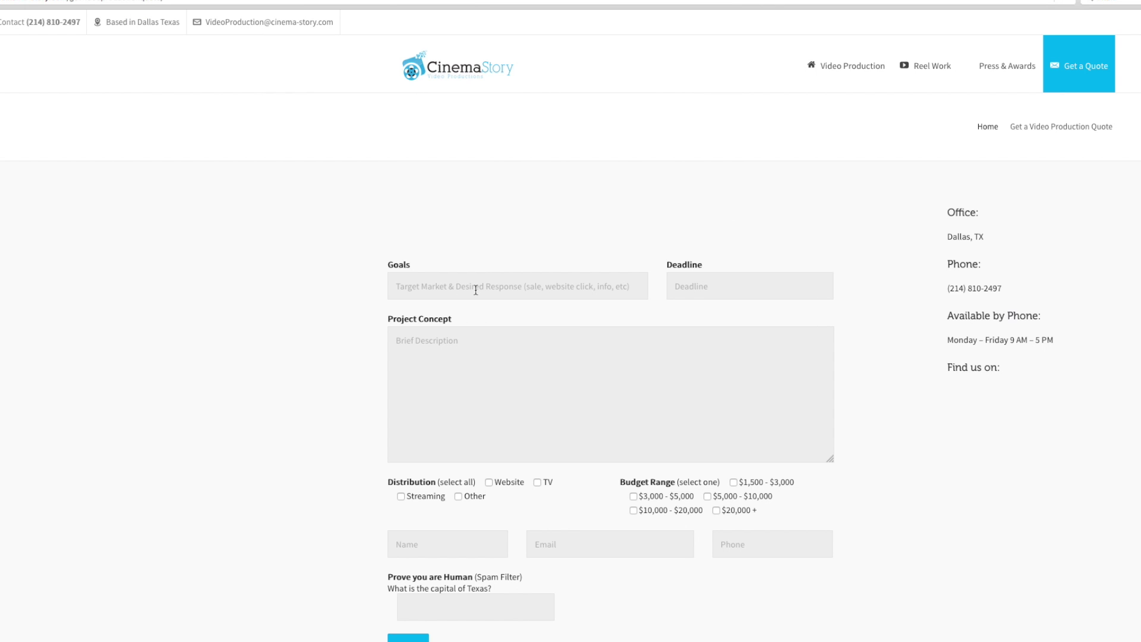
left_click(458, 288)
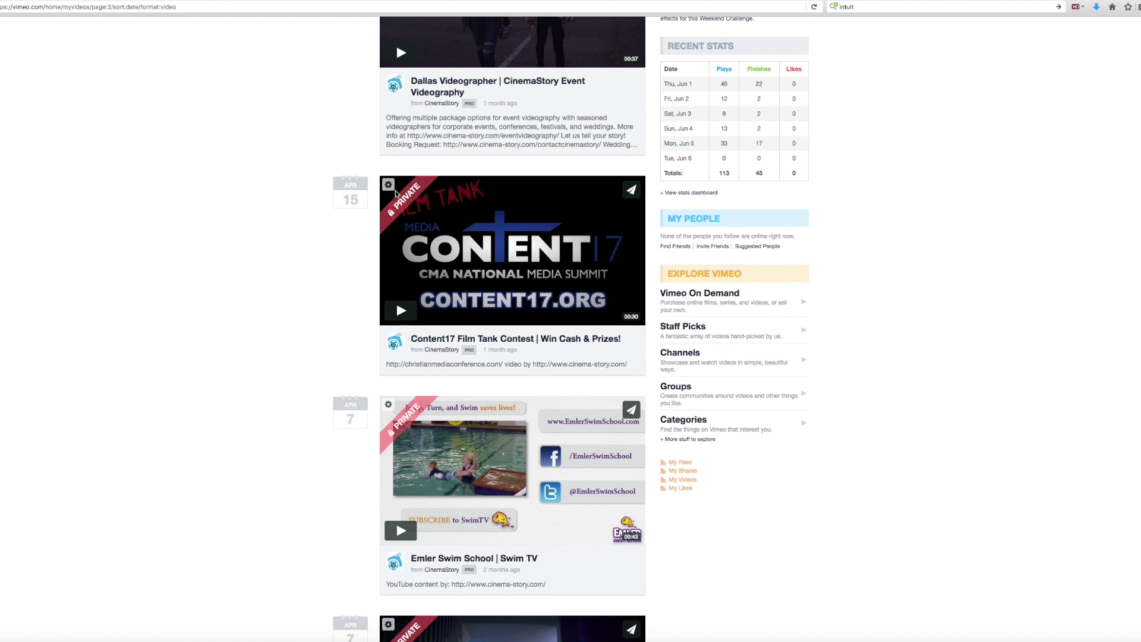
Open the Content17 Film Tank Contest video and go to its settings
left_click(446, 341)
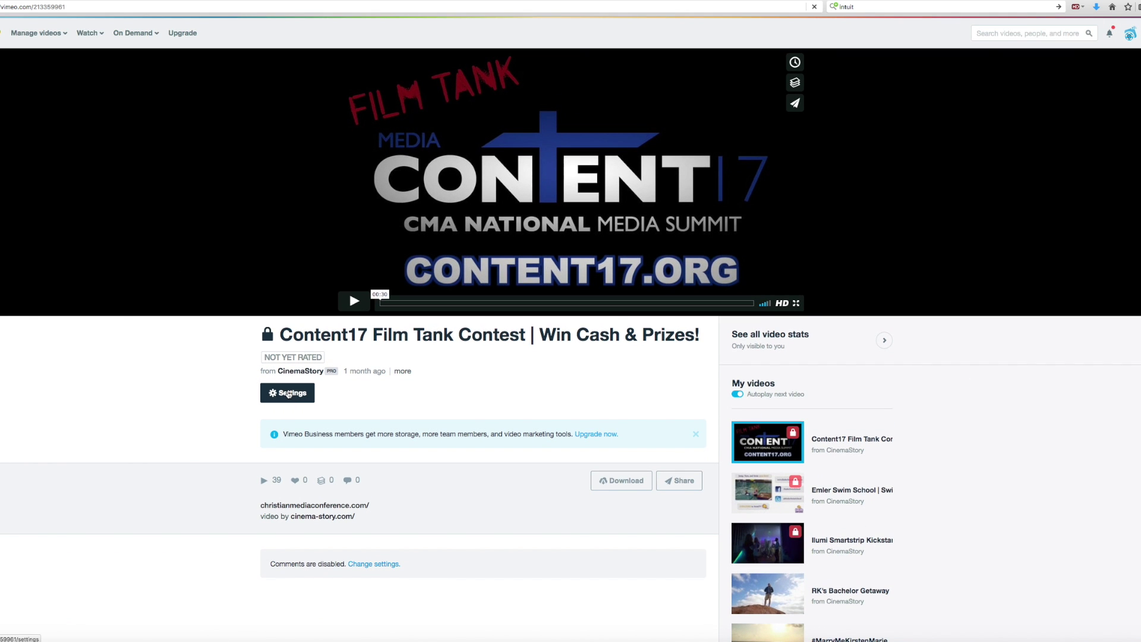
left_click(288, 394)
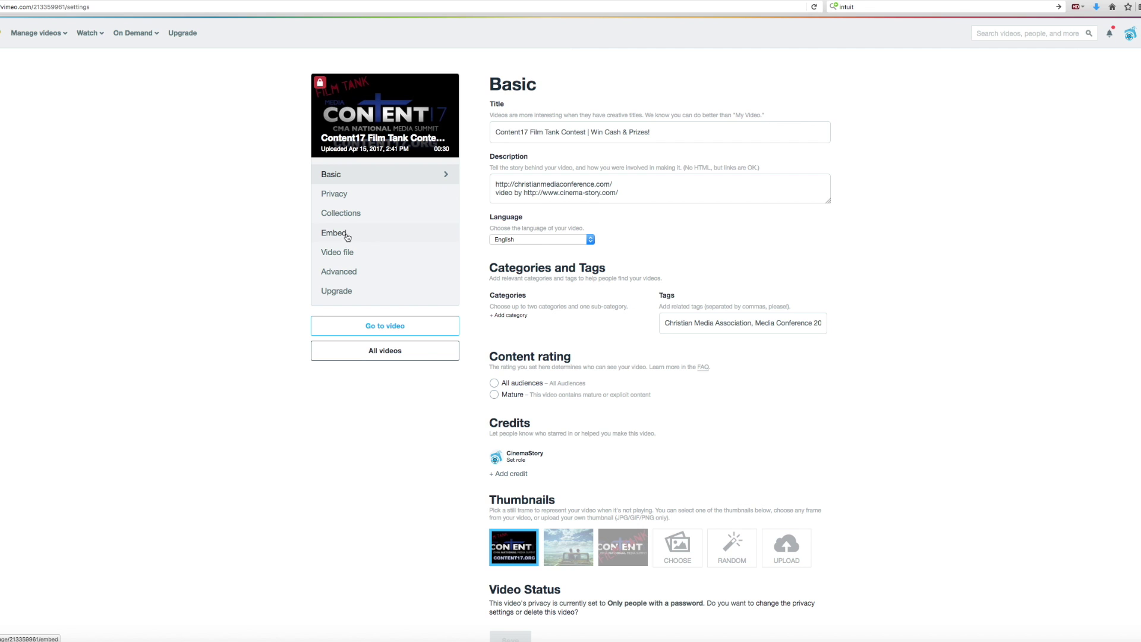
left_click(347, 236)
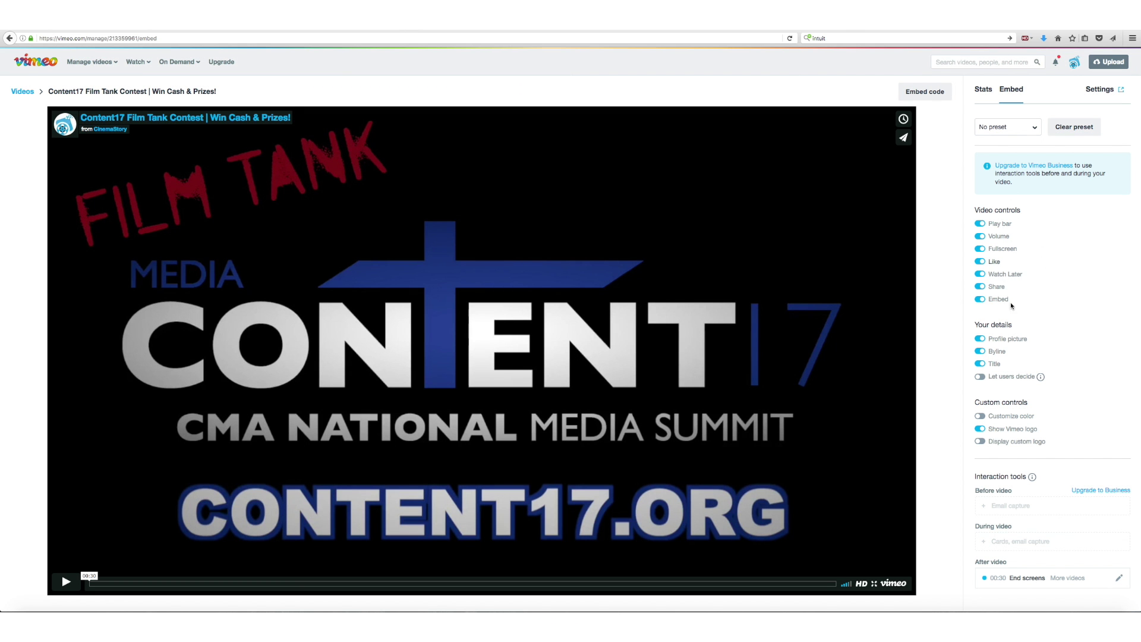
Turn on 'Let users decide' for Your details in the embed options
left_click(982, 378)
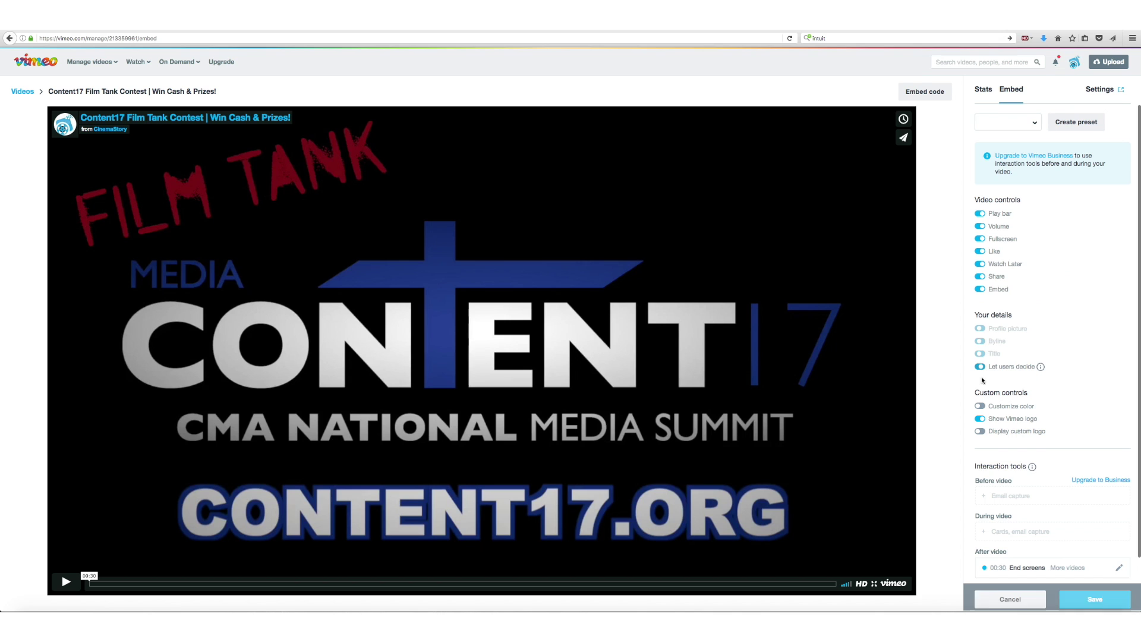
scroll(1064, 341, "down", 1)
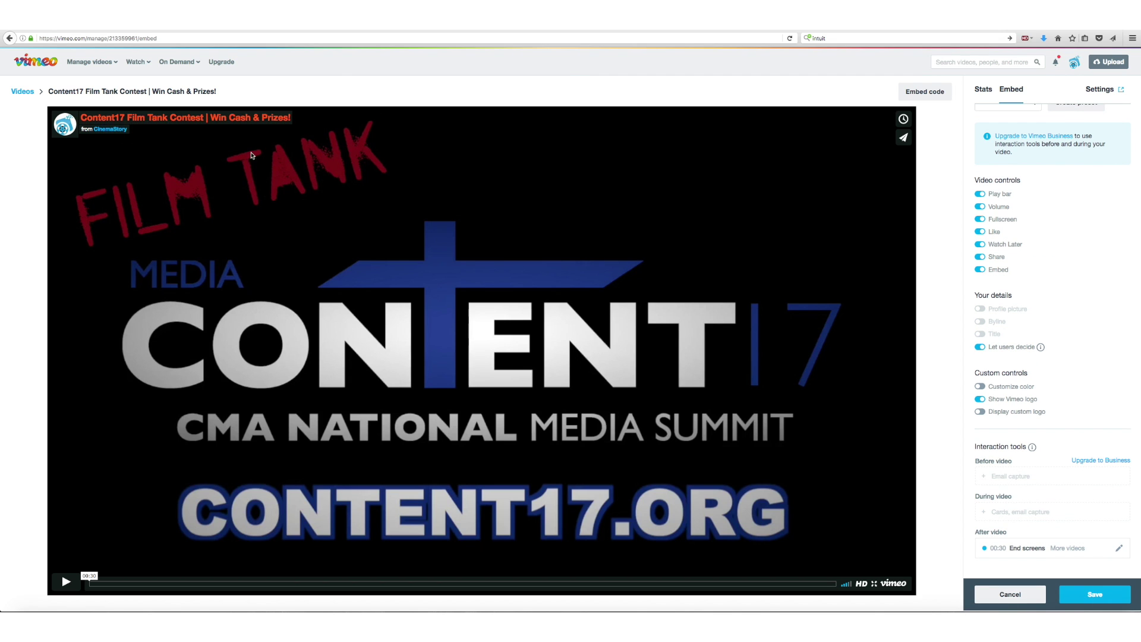
scroll(1010, 397, "up", 1)
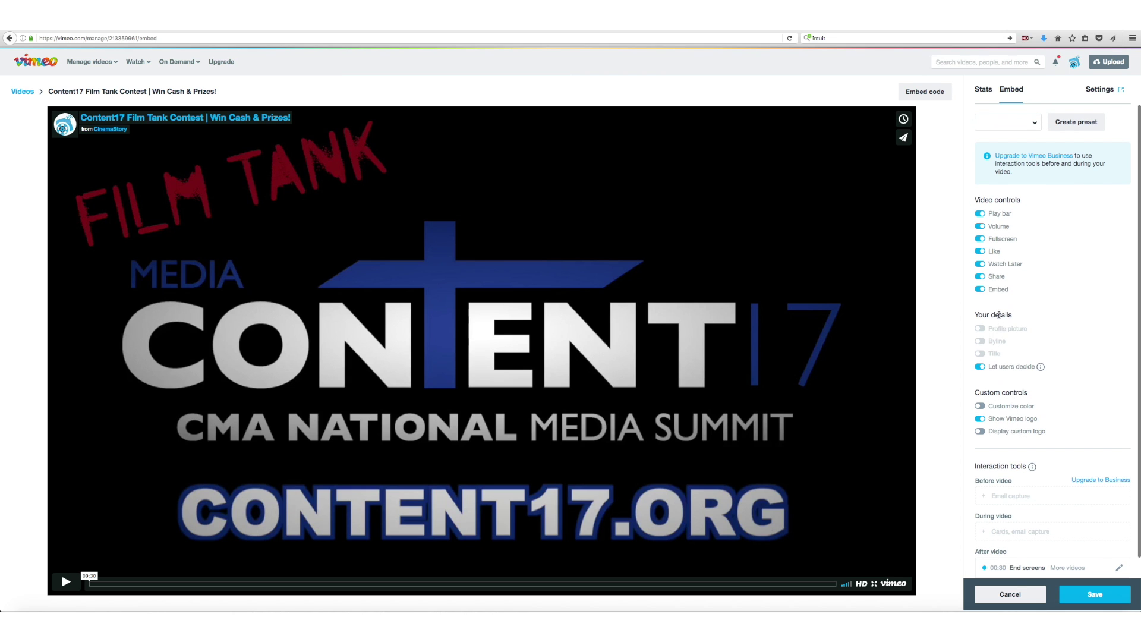
scroll(1063, 319, "down", 1)
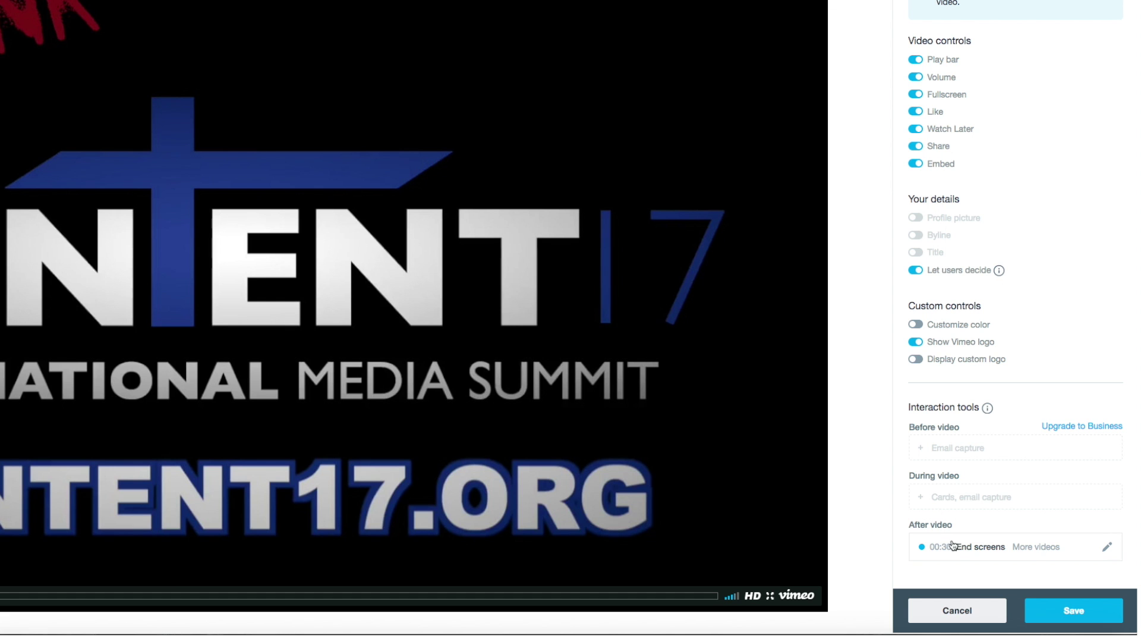
Edit the after-video end screen and list its types, currently 'More videos'
left_click(1106, 547)
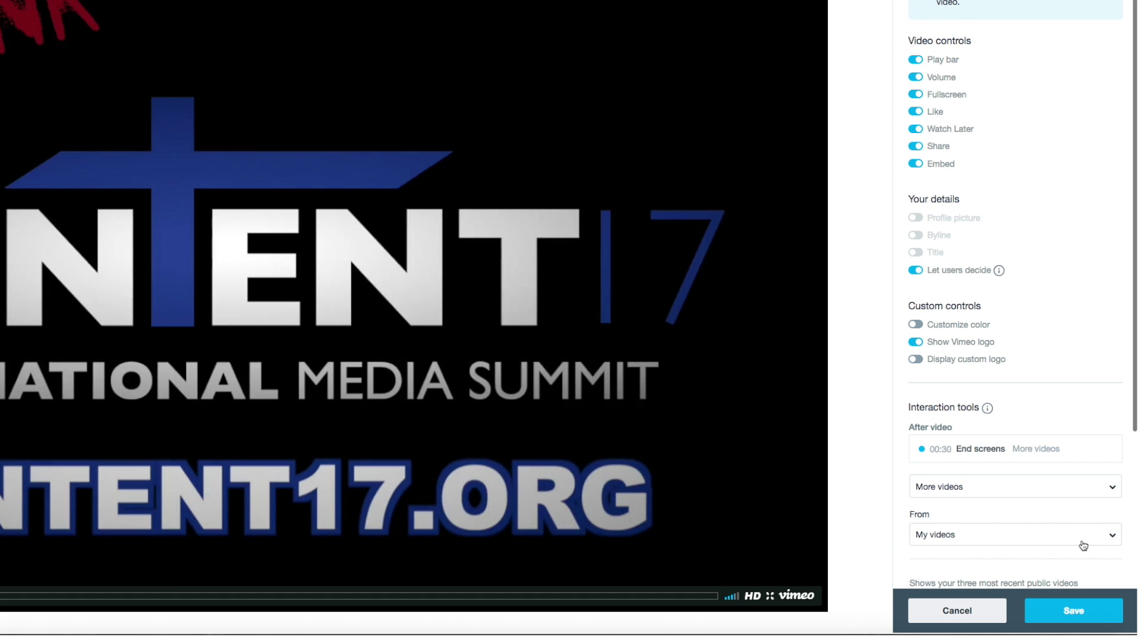
scroll(1082, 540, "down", 3)
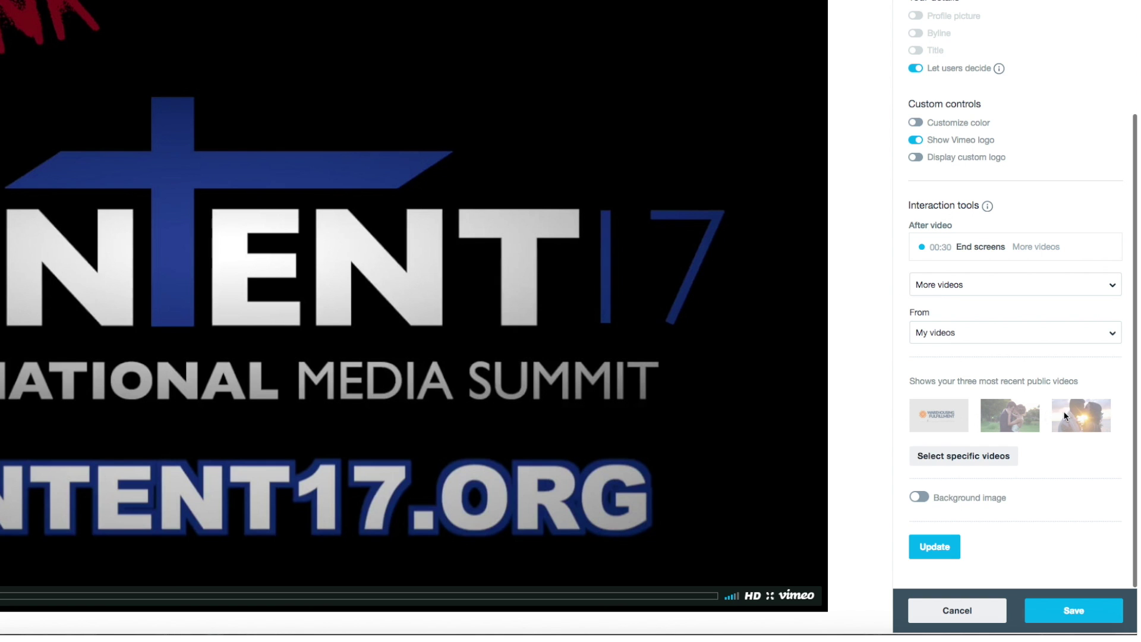
left_click(1113, 286)
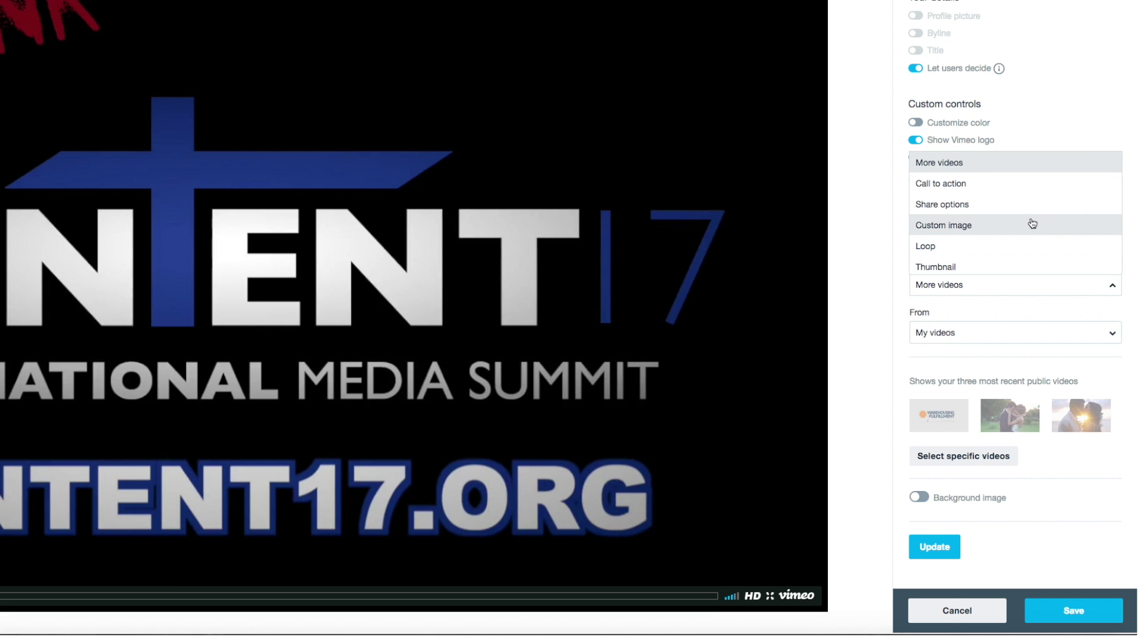
Make the end screen a call to action titled Content17 Film Tank Contest, described 'September 20 - 22 | Dallas TX'
left_click(989, 183)
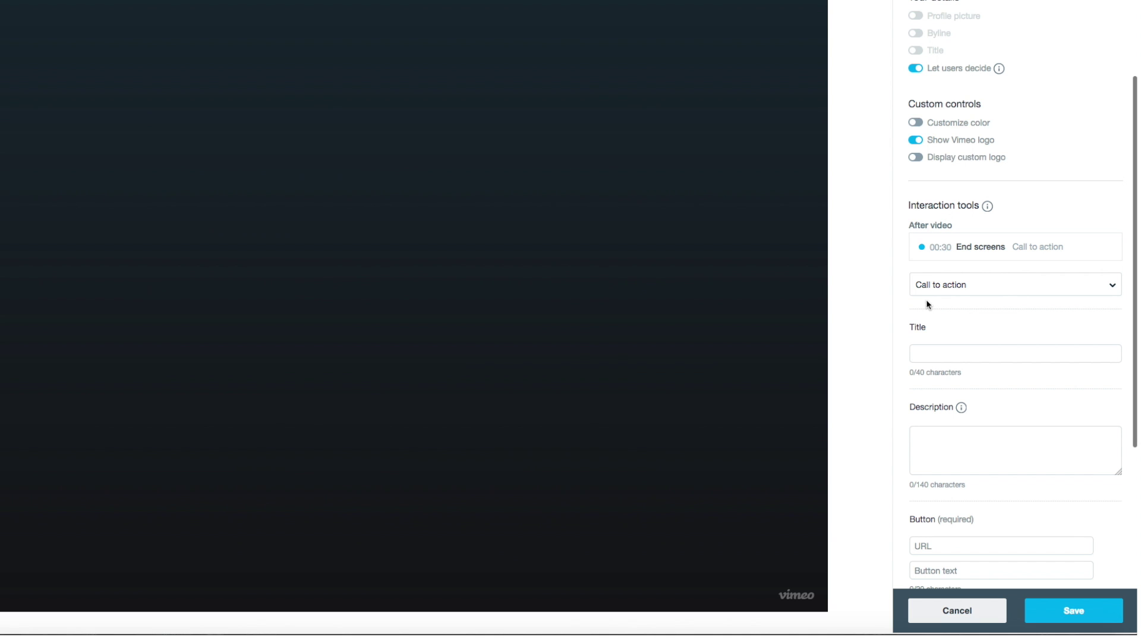
scroll(925, 304, "down", 1)
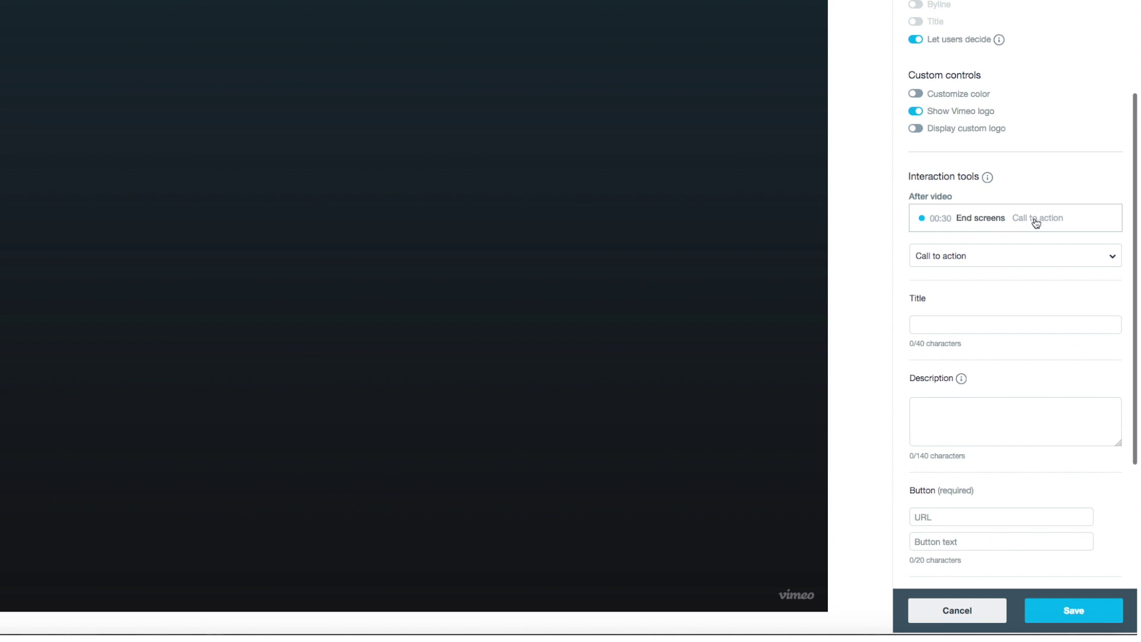
scroll(904, 278, "down", 3)
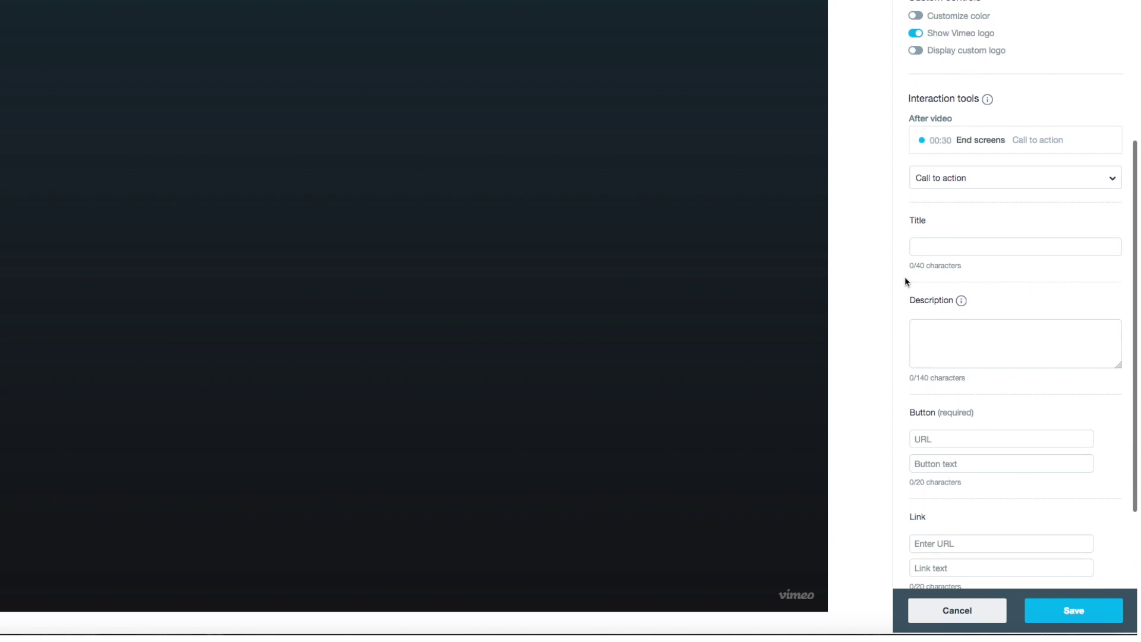
left_click(932, 247)
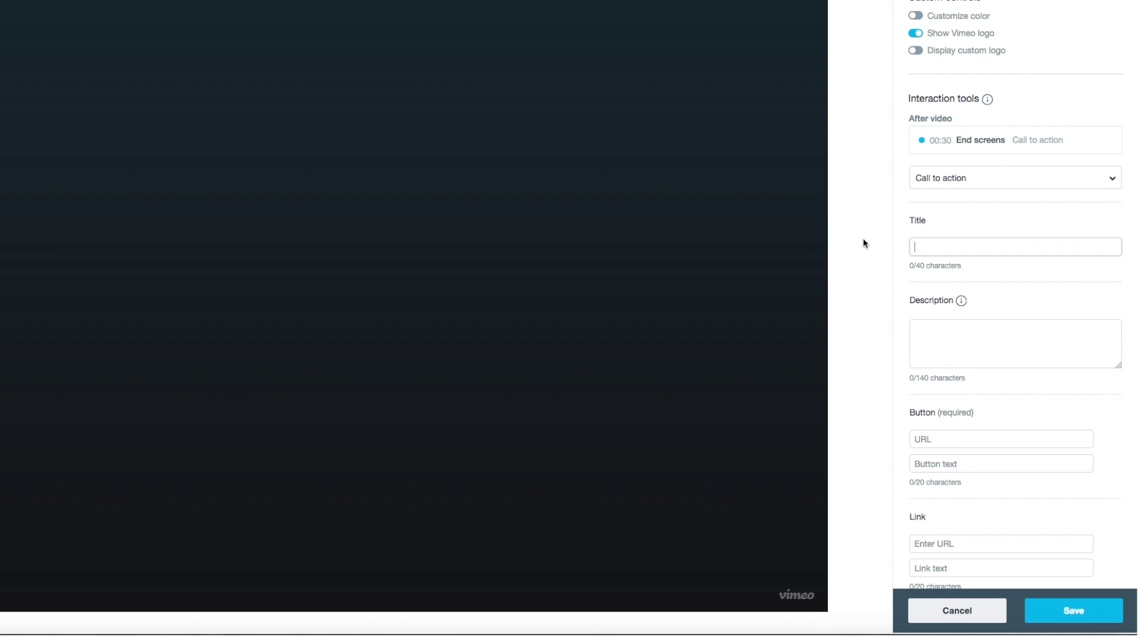
type("Co")
type("ntent17 Film Tank Contest")
left_click(937, 338)
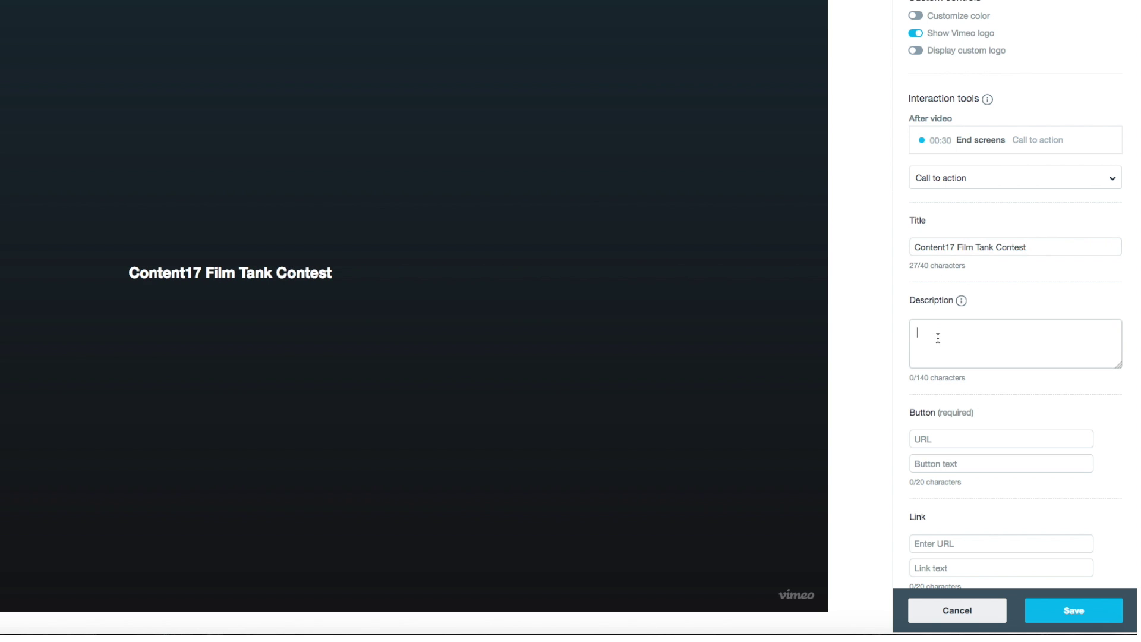
type("Se")
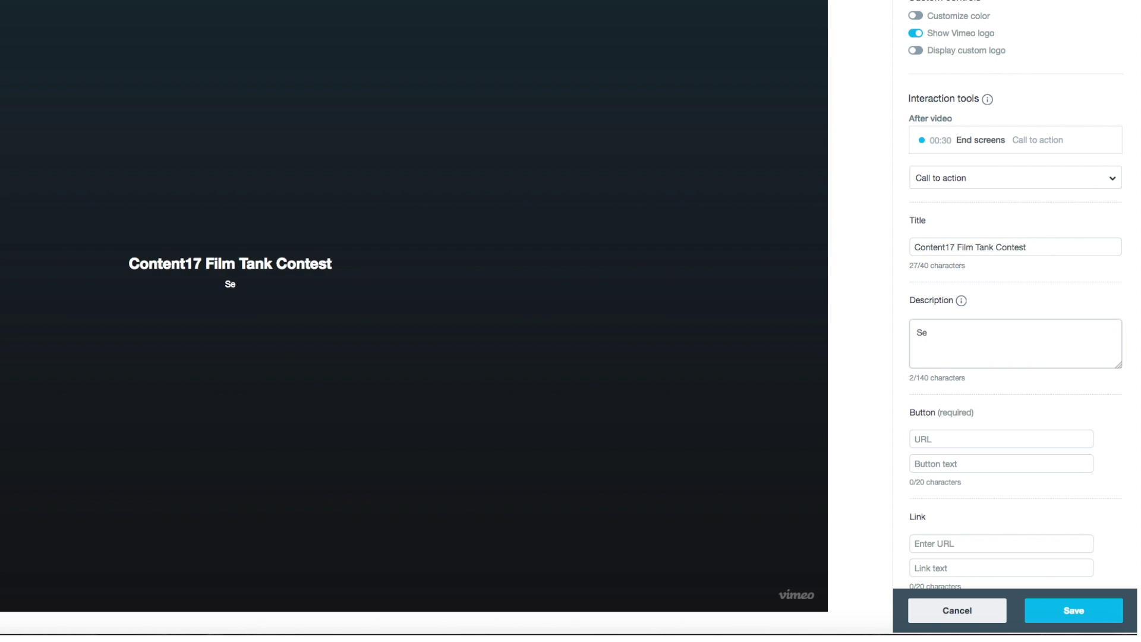
type("ptember 20 - 22 | Dallas TX")
scroll(970, 344, "down", 3)
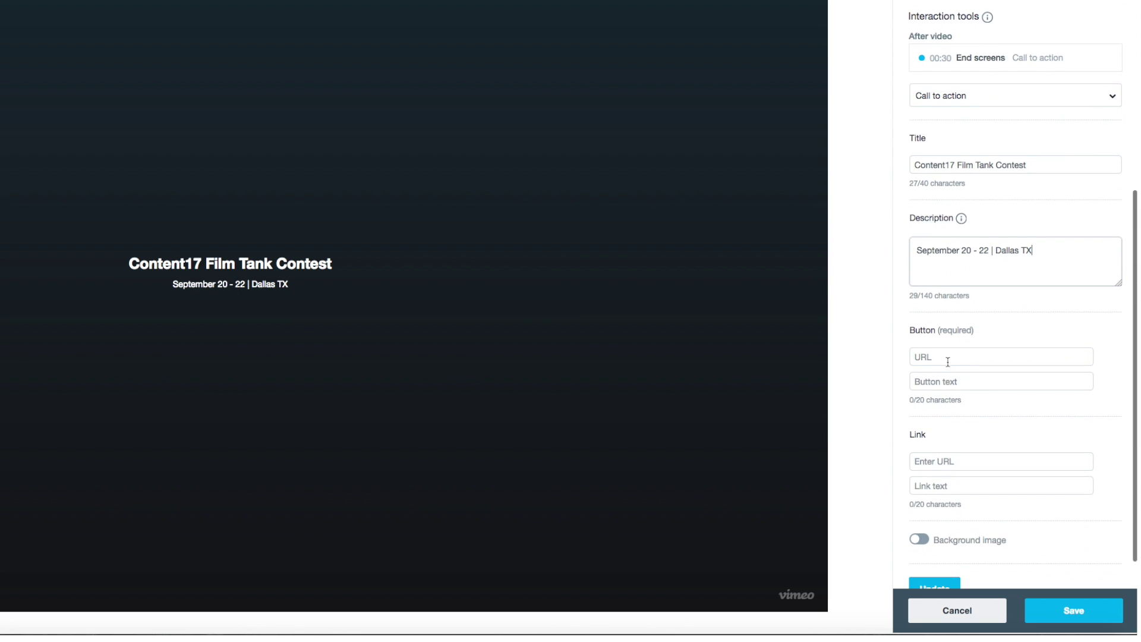
scroll(947, 362, "down", 2)
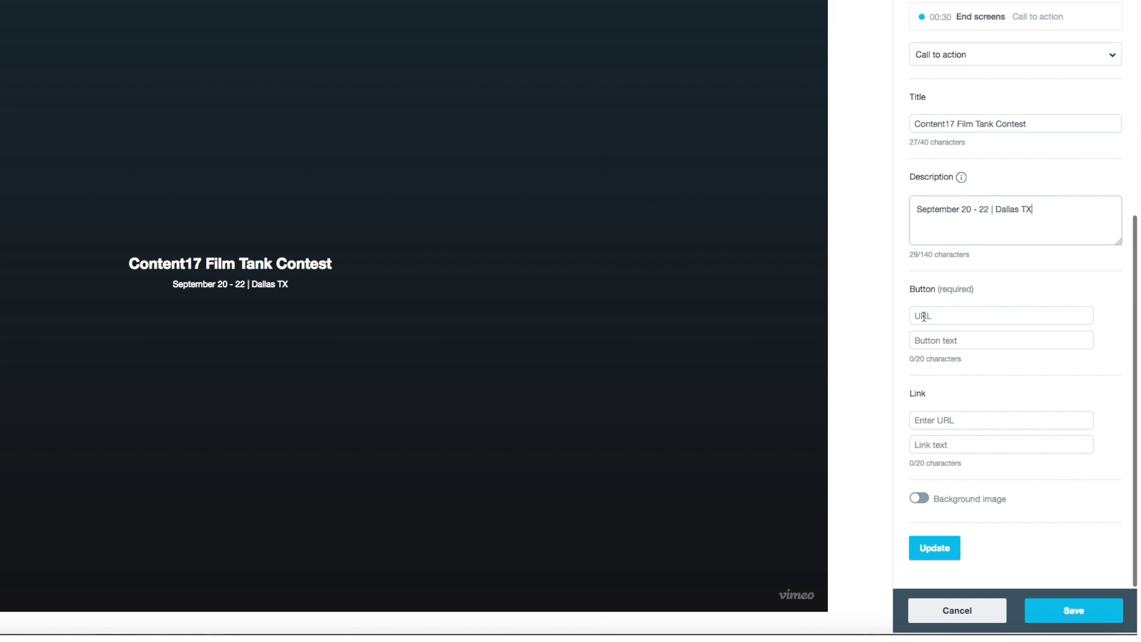
left_click(918, 339)
type("Learn More")
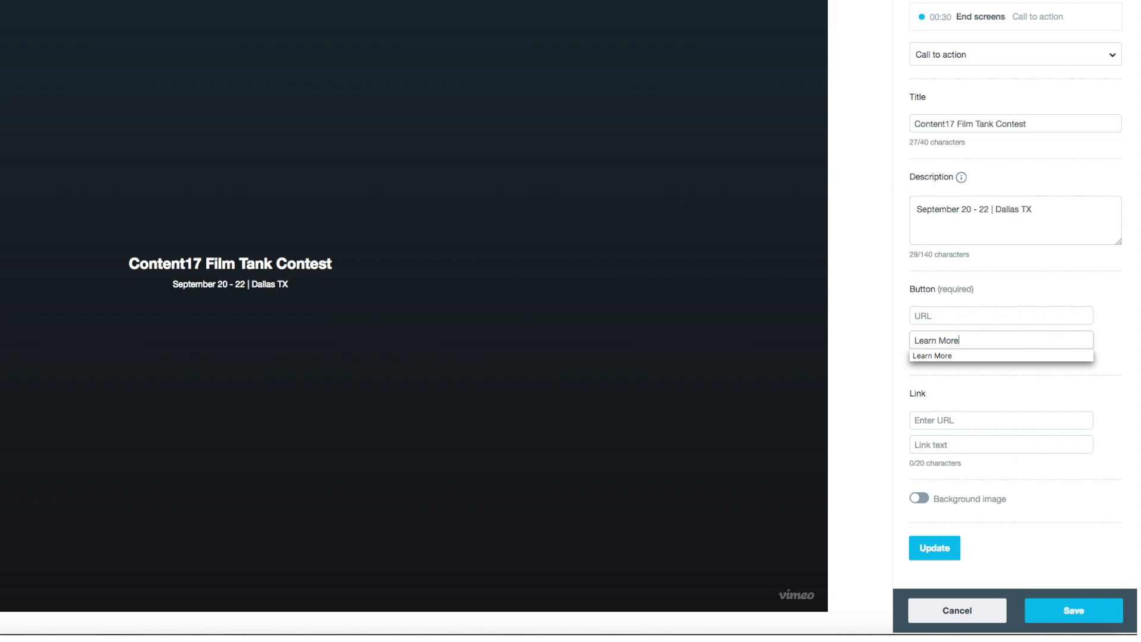
left_click(1008, 316)
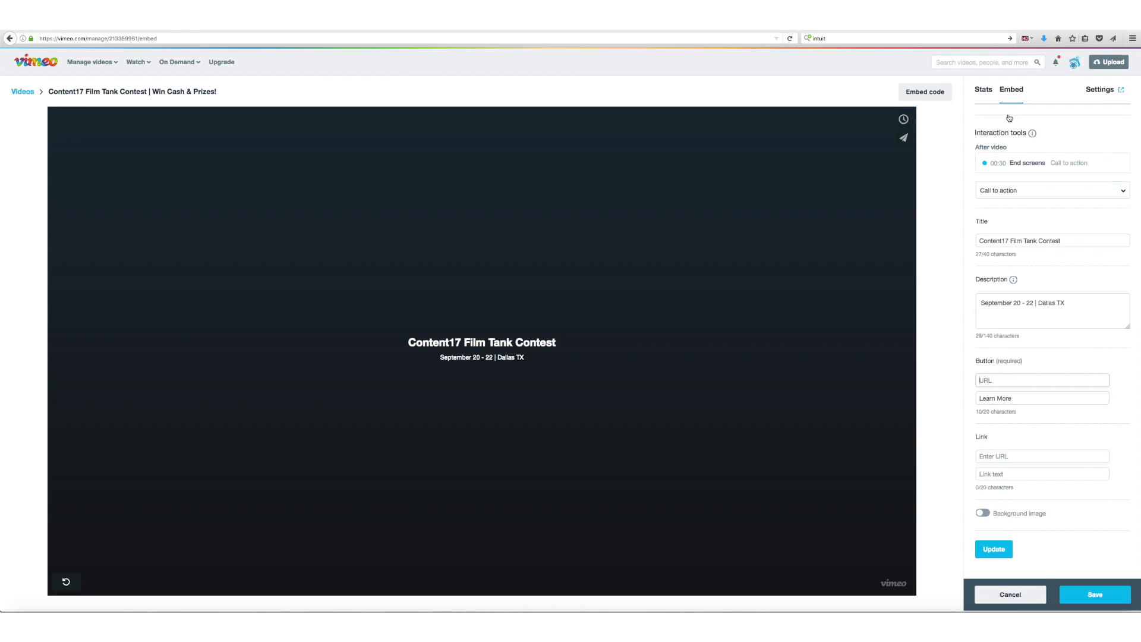
left_click(903, 283)
type("http://christianmediaconference.com/")
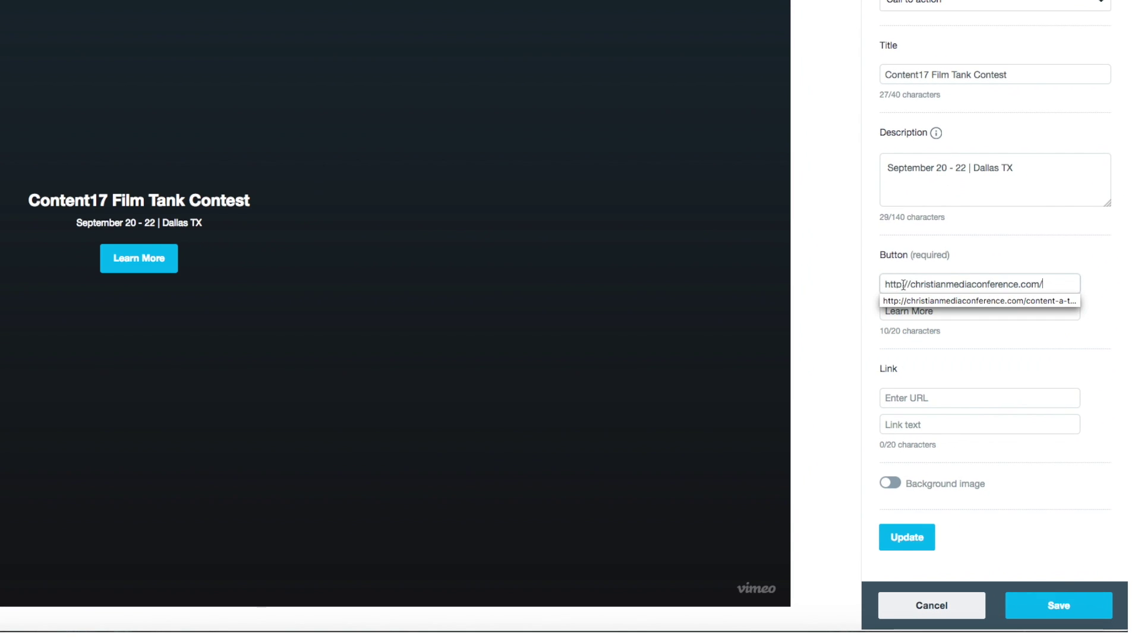
left_click(1039, 270)
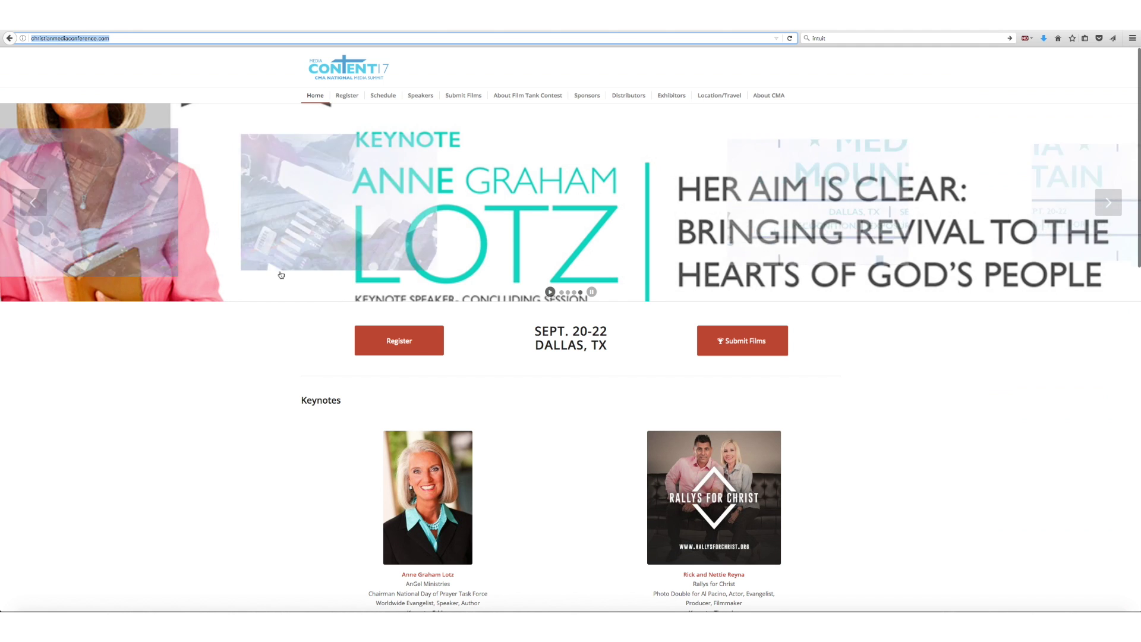
scroll(245, 357, "down", 2)
scroll(246, 356, "down", 2)
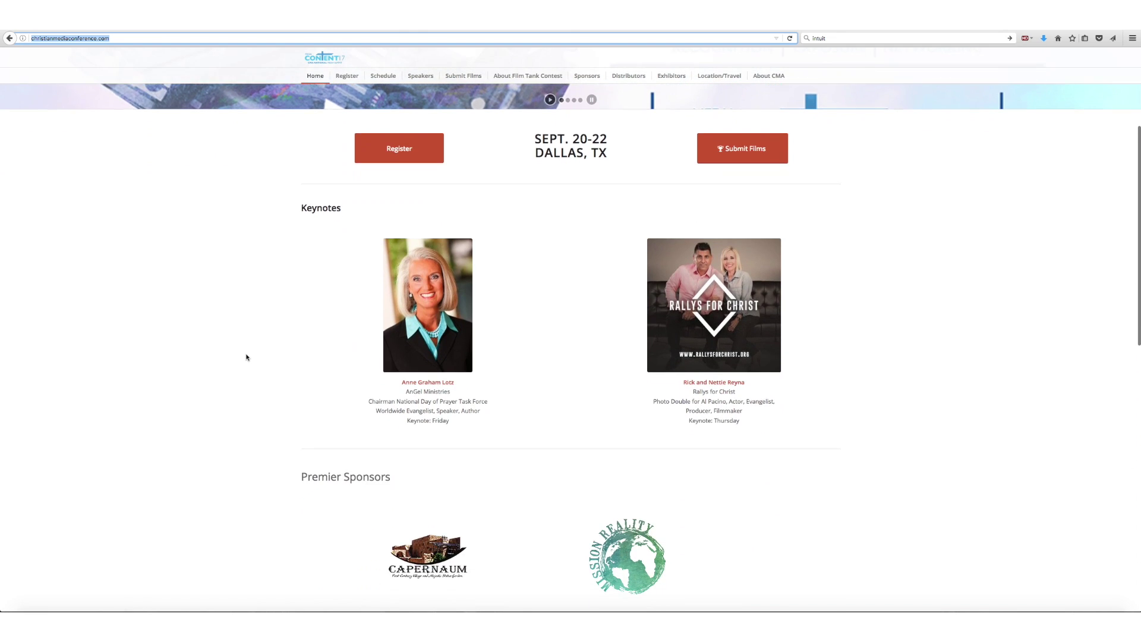
scroll(247, 357, "up", 2)
scroll(246, 357, "down", 5)
scroll(246, 356, "down", 3)
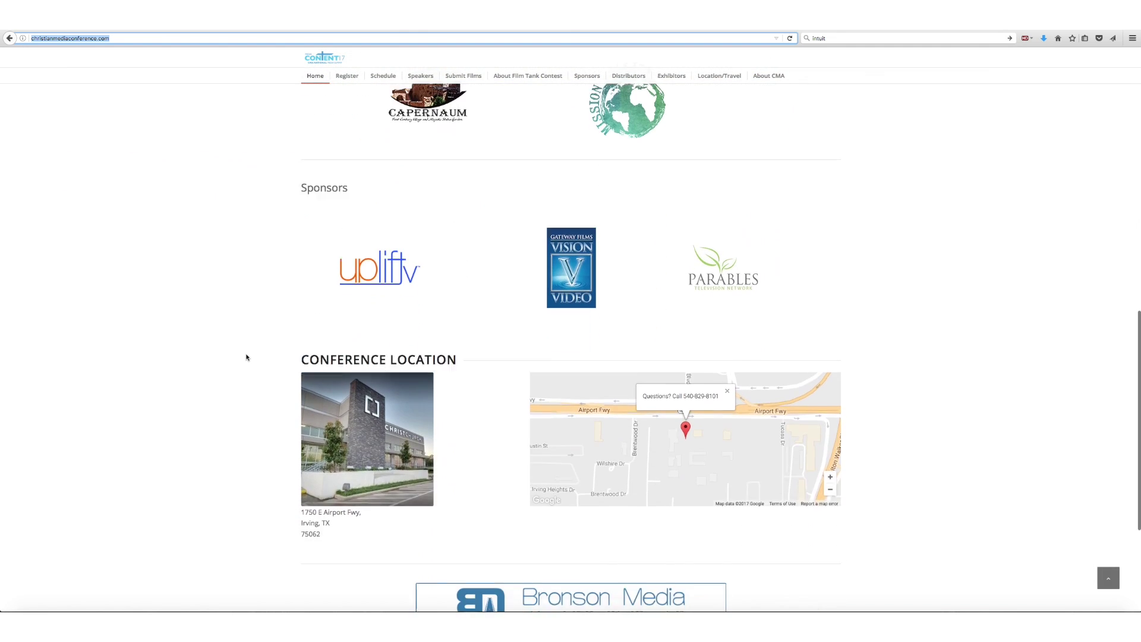
scroll(247, 357, "down", 2)
scroll(247, 357, "up", 10)
scroll(246, 357, "up", 5)
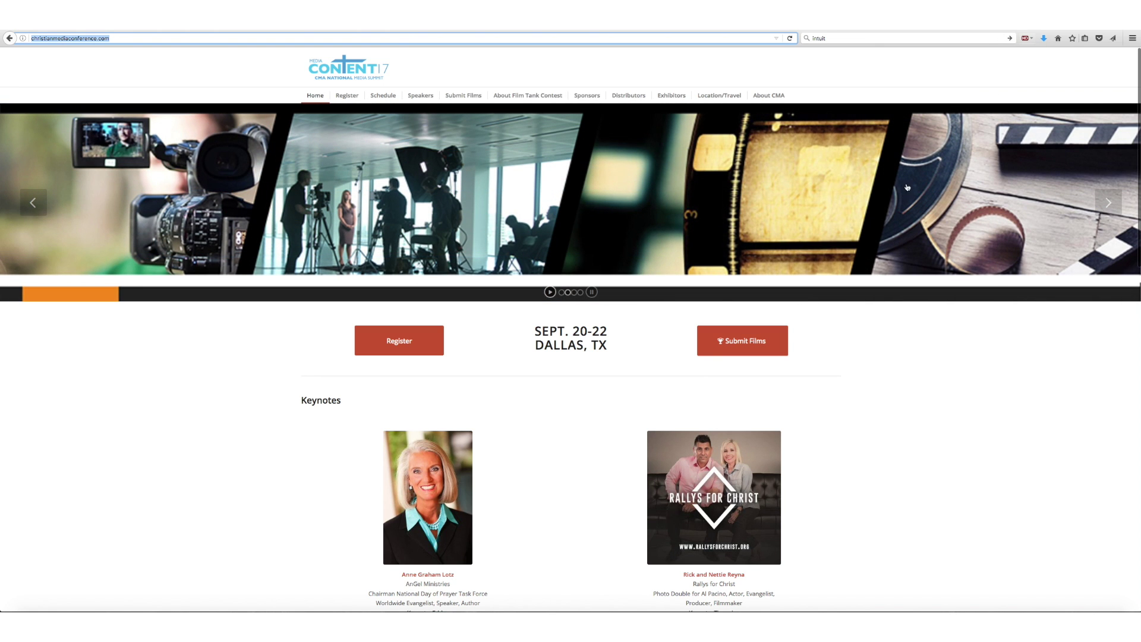
Open the film submission form at christianmedia.regfox.com/submit-film and return to the secondary link field
left_click(742, 339)
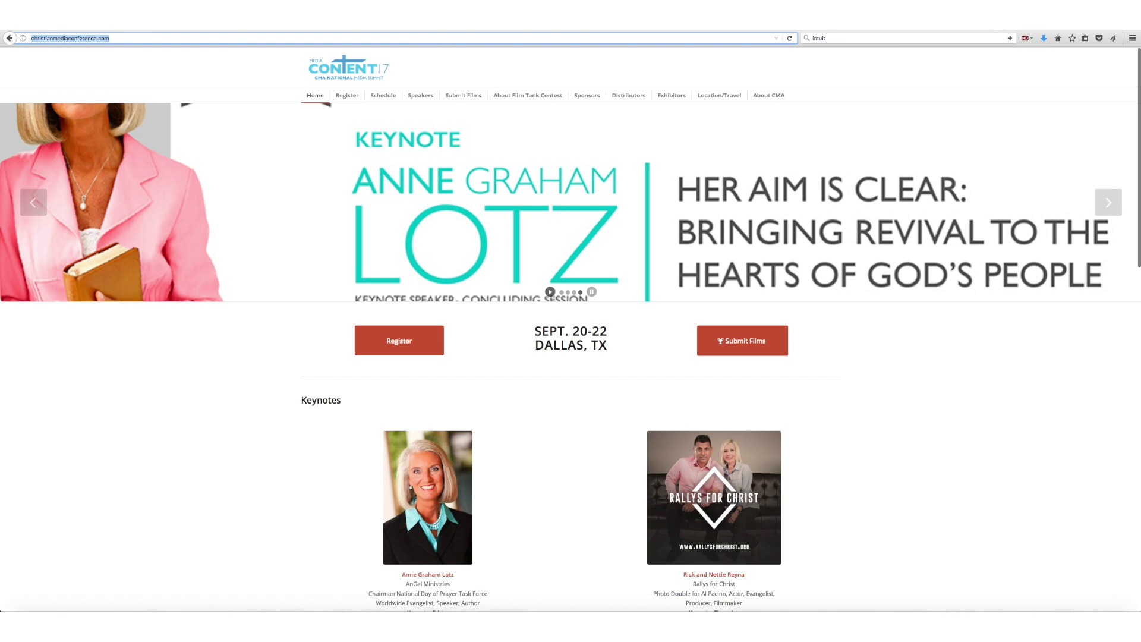
left_click(936, 404)
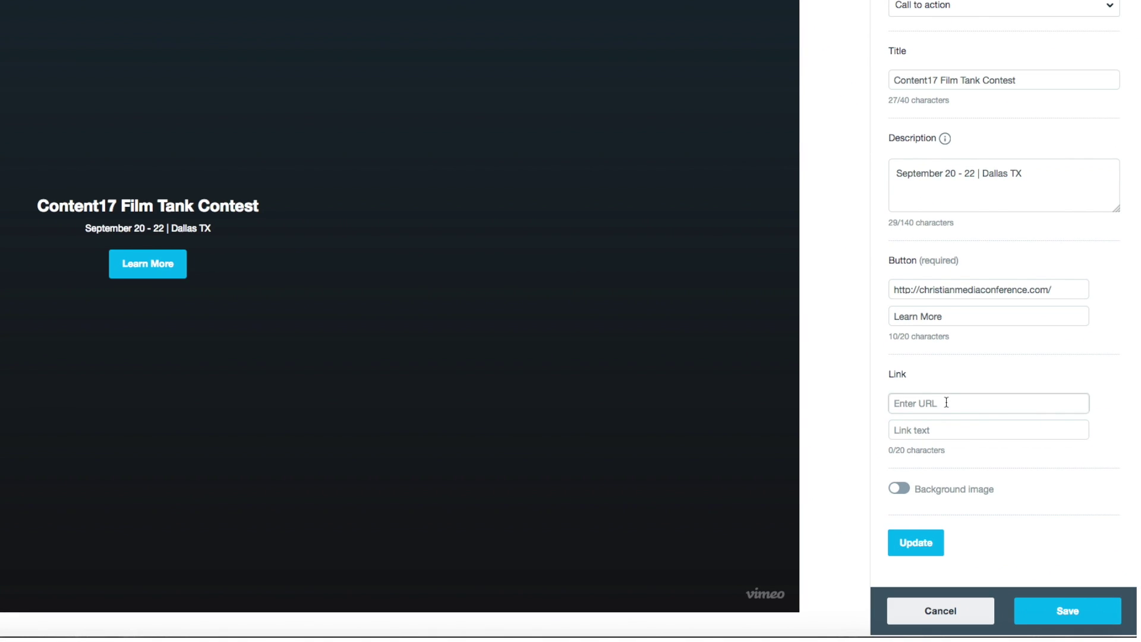
type("https://christianmedia.regfox.com/submit-film")
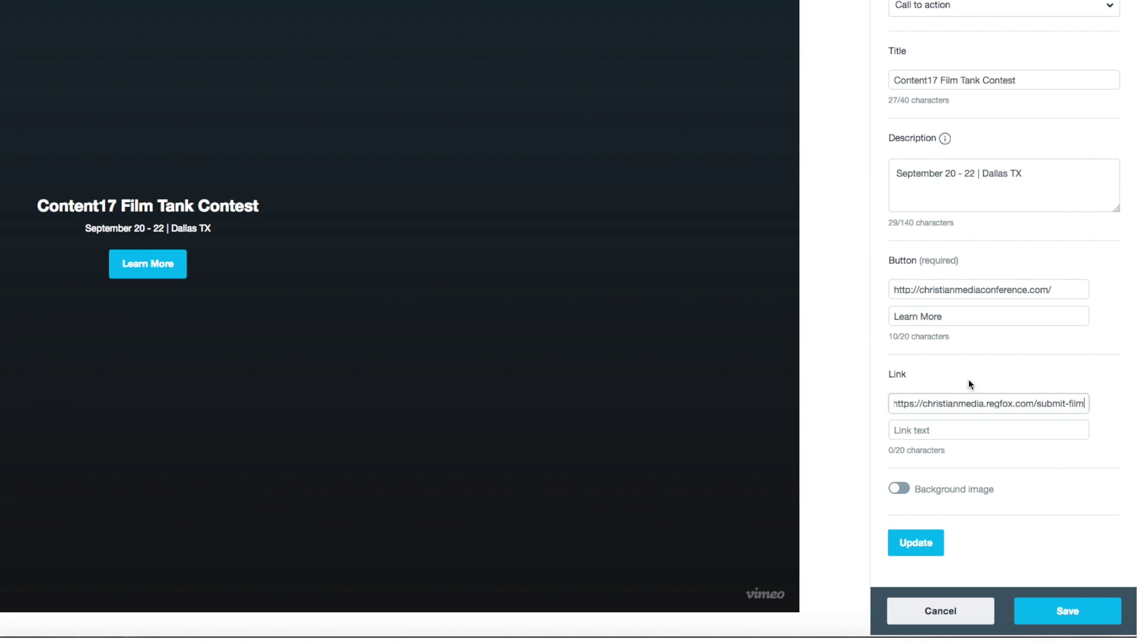
left_click(941, 432)
type("S")
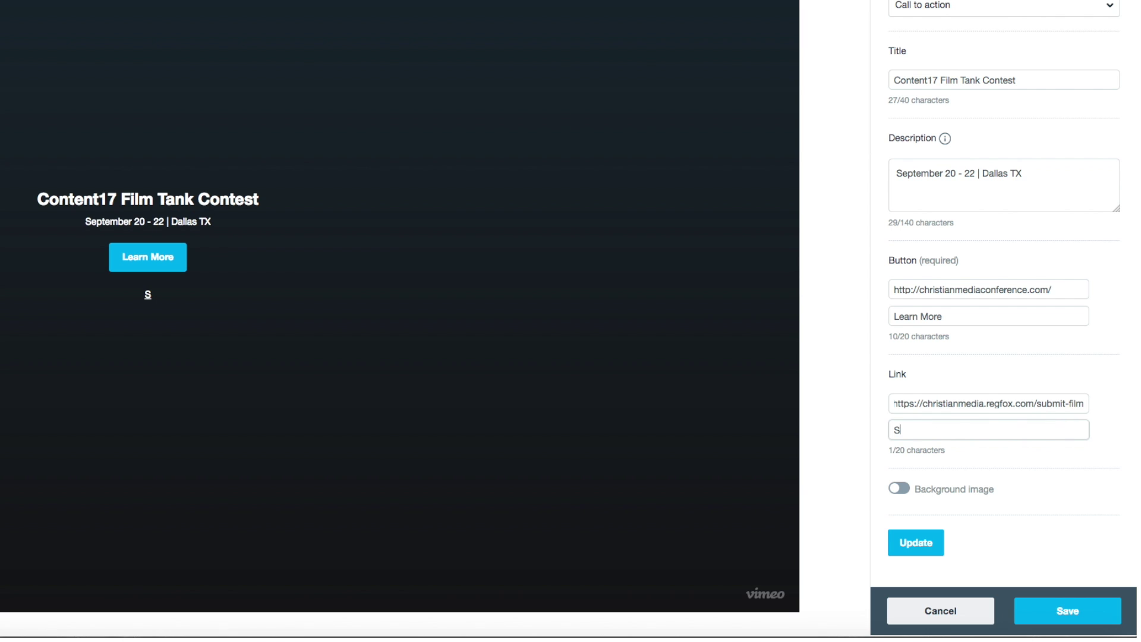
type("ubmitContent")
left_click(838, 427)
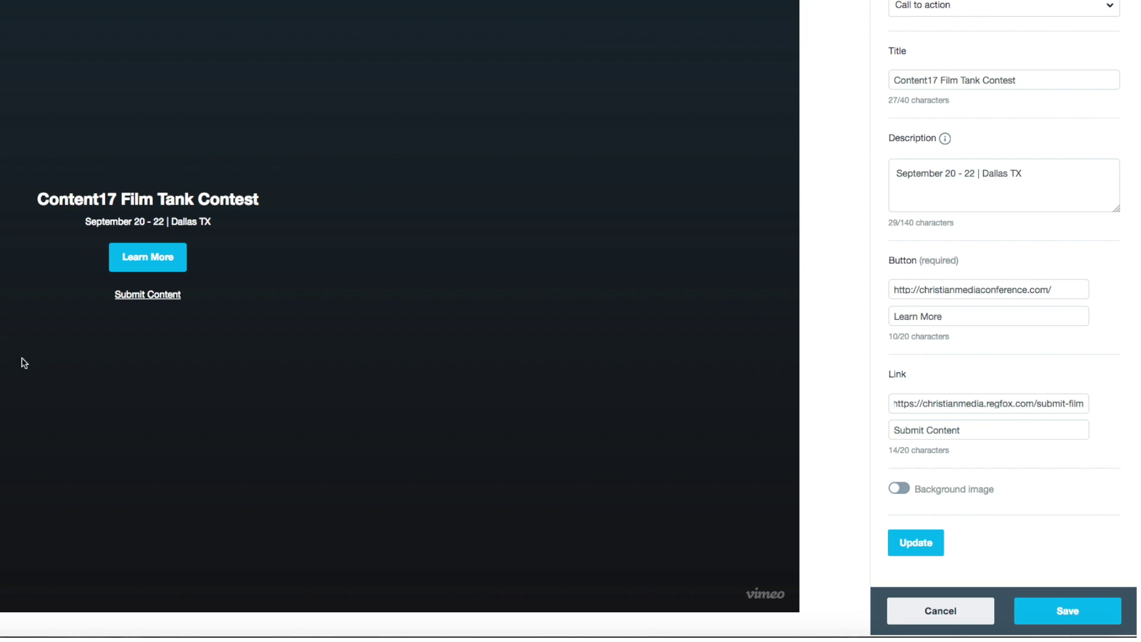
scroll(896, 465, "down", 1)
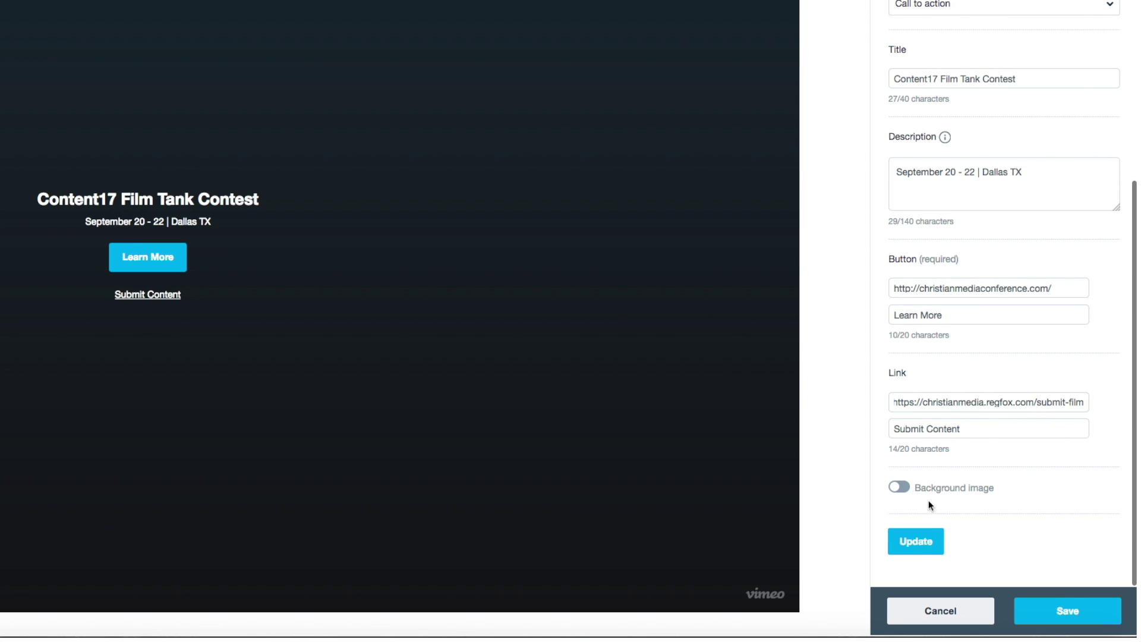
Apply the call-to-action end screen and save the embed settings
left_click(917, 542)
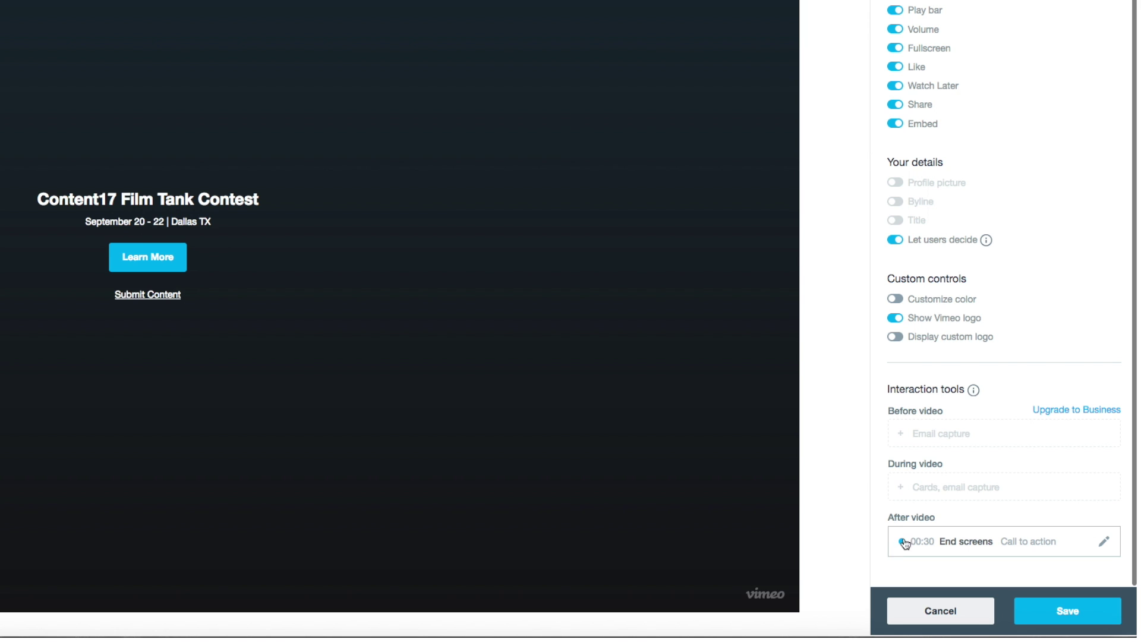
left_click(1078, 617)
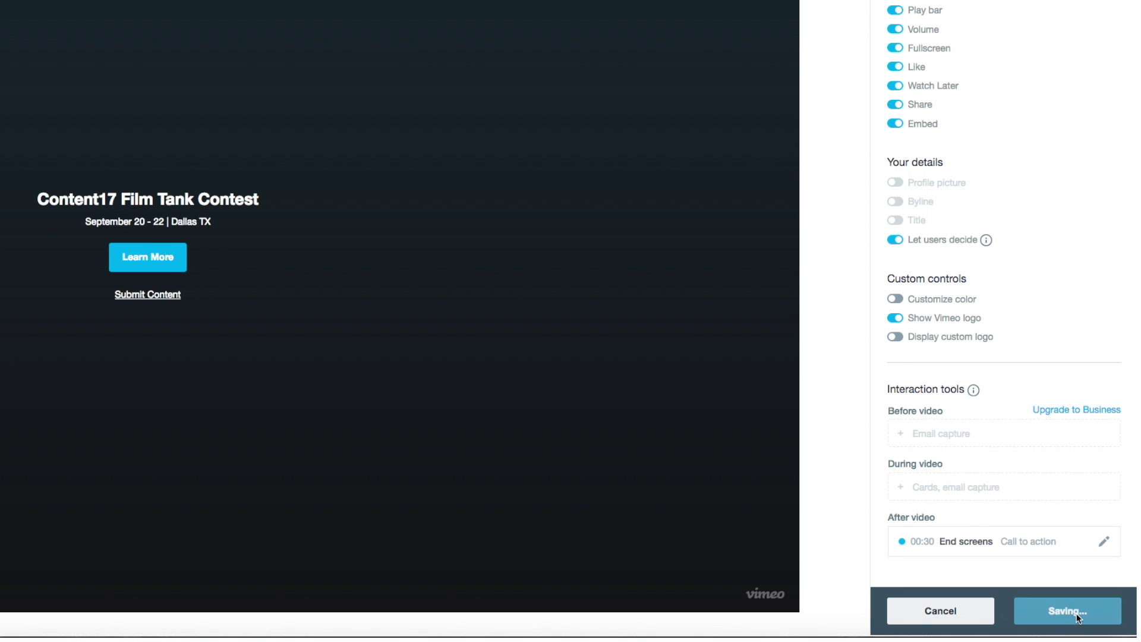